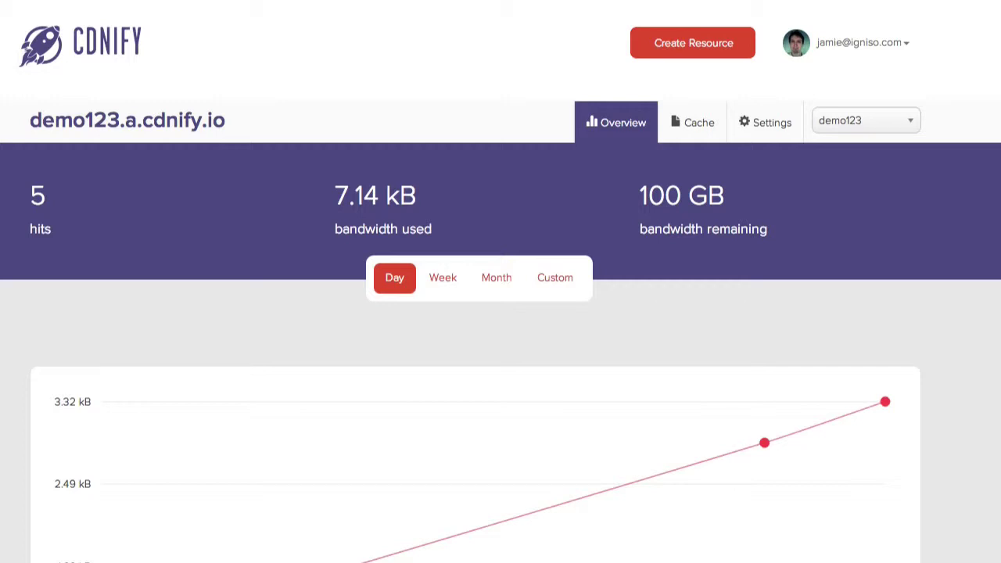
# Open the blog through the demo123.a.cdnify.io mirror hostname and close the duplicate blog tab
pyautogui.click(107, 127)
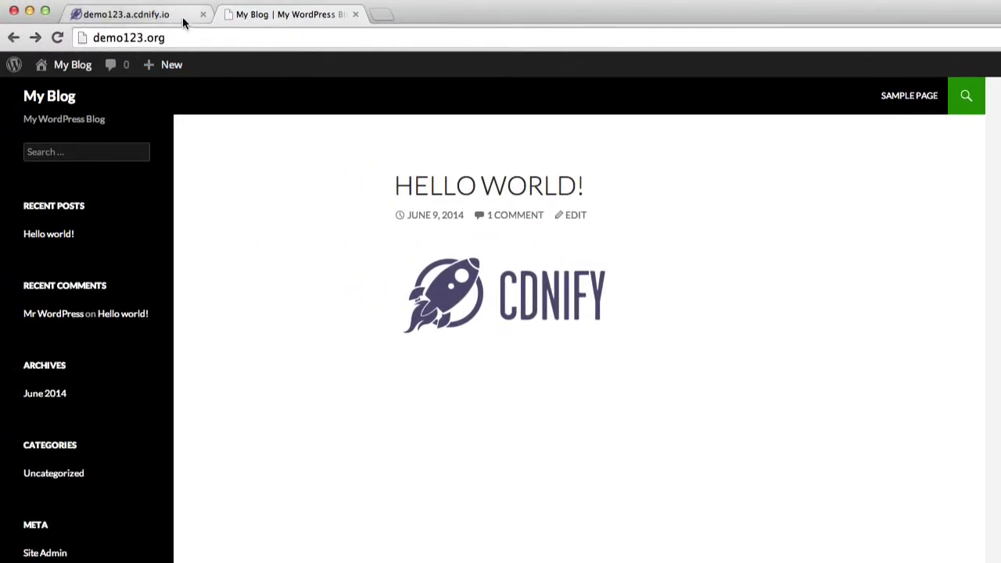
pyautogui.click(180, 15)
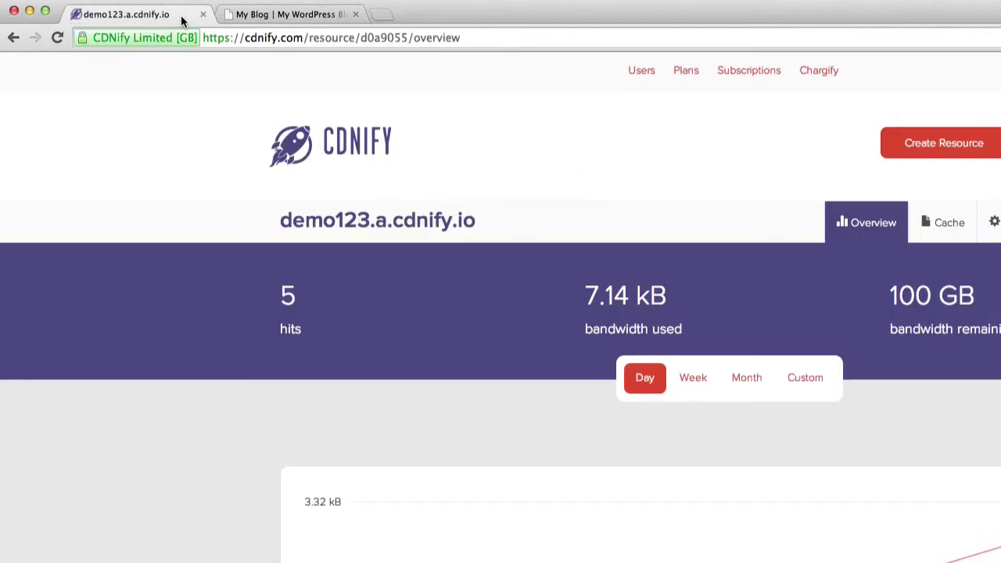
pyautogui.click(341, 221)
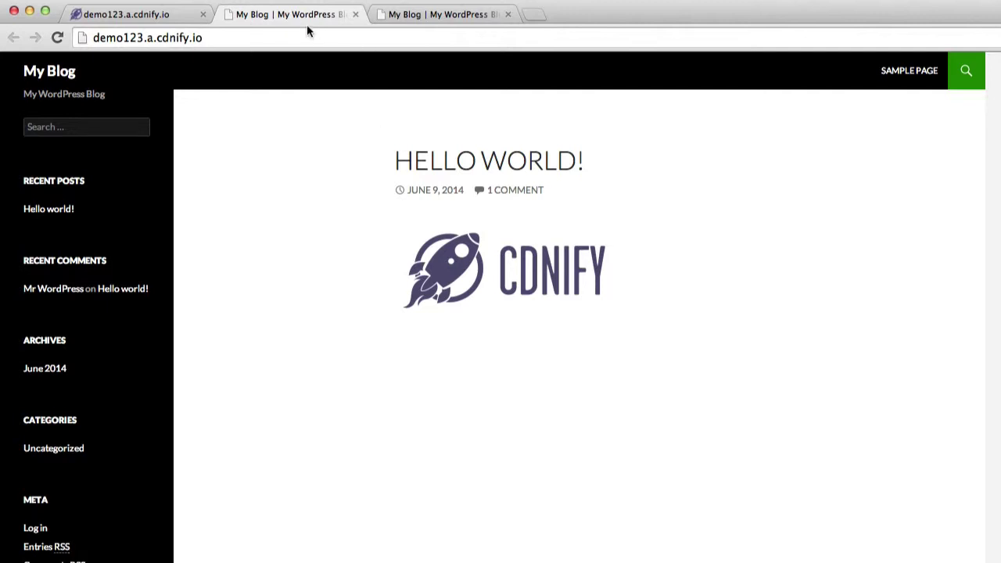
pyautogui.click(393, 14)
pyautogui.click(333, 16)
pyautogui.click(356, 15)
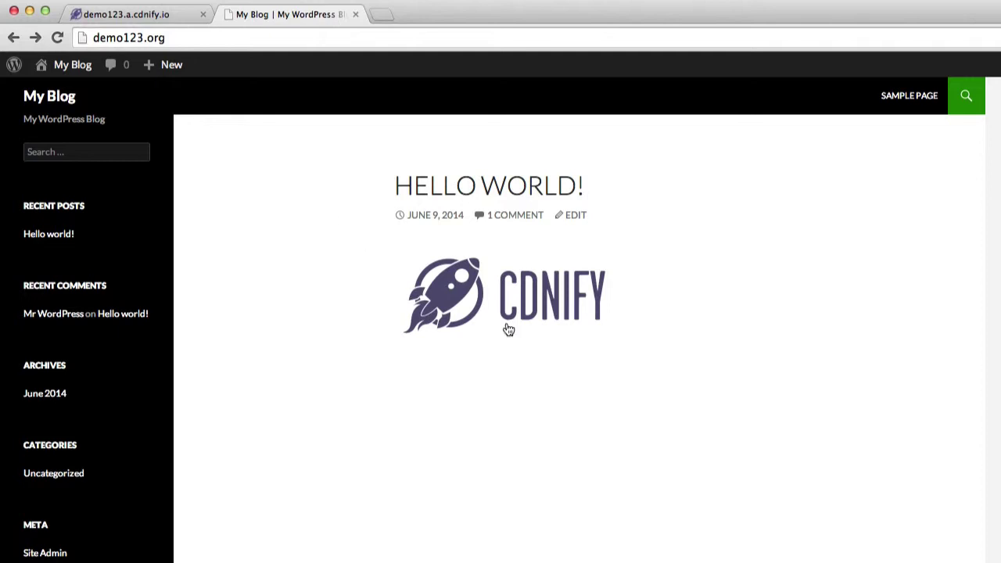
# Open the Hello World post's CDNify logo image full-size
pyautogui.click(473, 305)
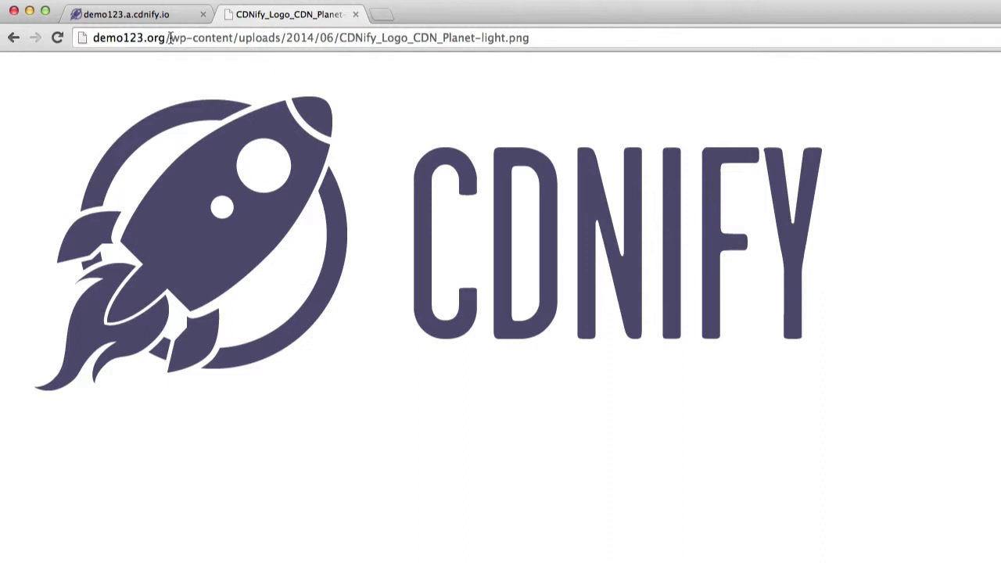
# Return to the blog and load the demo123.org/wp-admin login page
pyautogui.click(13, 37)
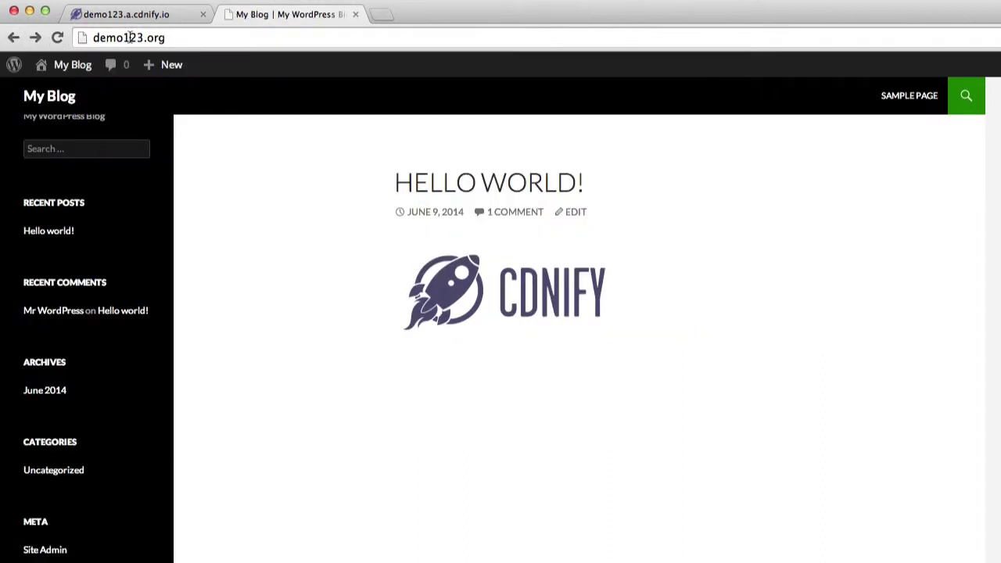
pyautogui.click(167, 38)
pyautogui.click(180, 38)
pyautogui.write('/')
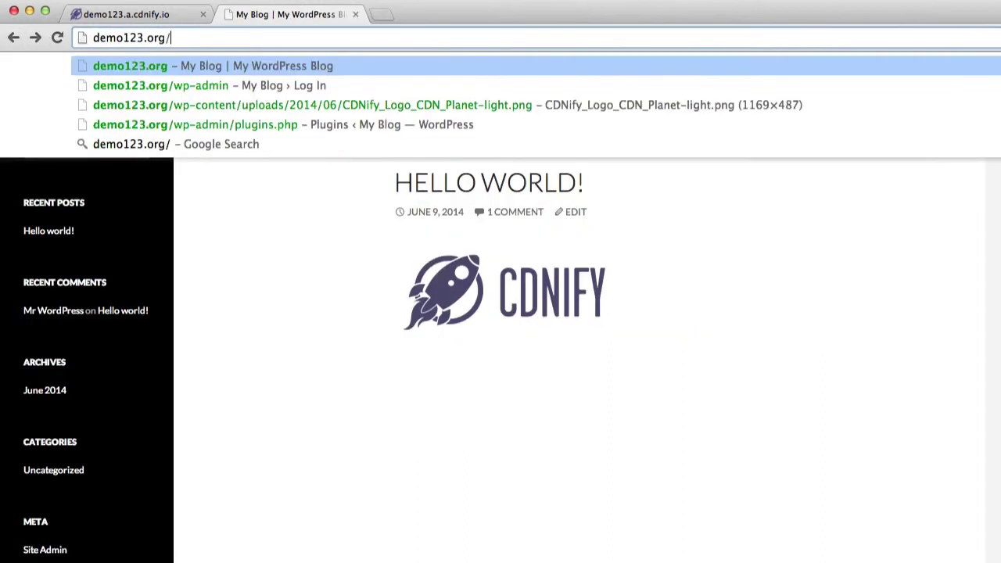
pyautogui.write('wp-admin')
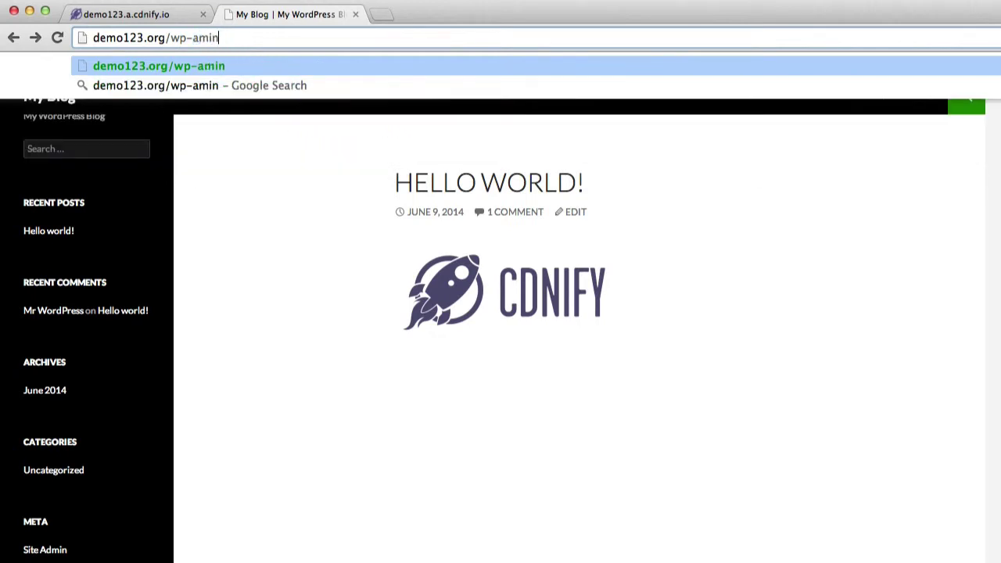
pyautogui.press('BackSpace')
pyautogui.press('BackSpace')
pyautogui.press('BackSpace')
pyautogui.write('dmin')
pyautogui.press('Return')
# Log in to the admin area as user 'admin' with the account password
pyautogui.click(803, 410)
pyautogui.doubleClick(677, 342)
pyautogui.press('BackSpace')
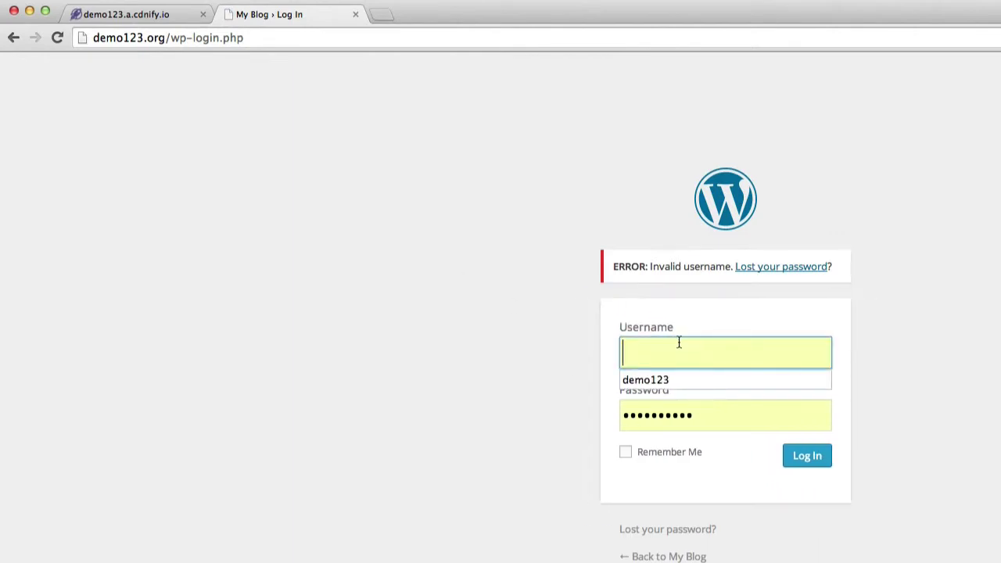
pyautogui.write('admin')
pyautogui.press('Tab')
pyautogui.write('demo')
pyautogui.press('Return')
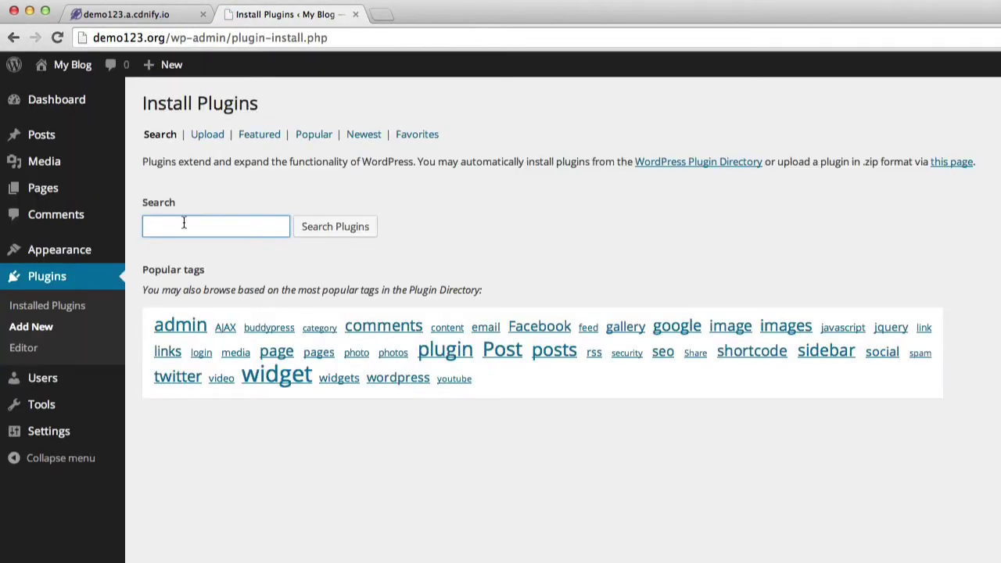
# Search plugins for 'w3 total cache' and install W3 Total Cache, confirming with OK
pyautogui.click(184, 226)
pyautogui.write('w3 total cac')
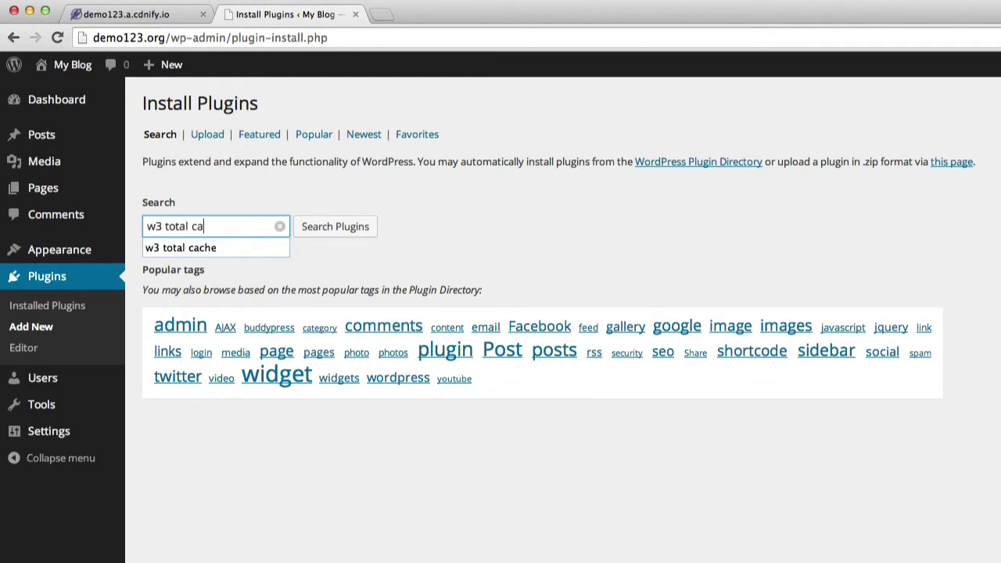
pyautogui.write('he')
pyautogui.press('Return')
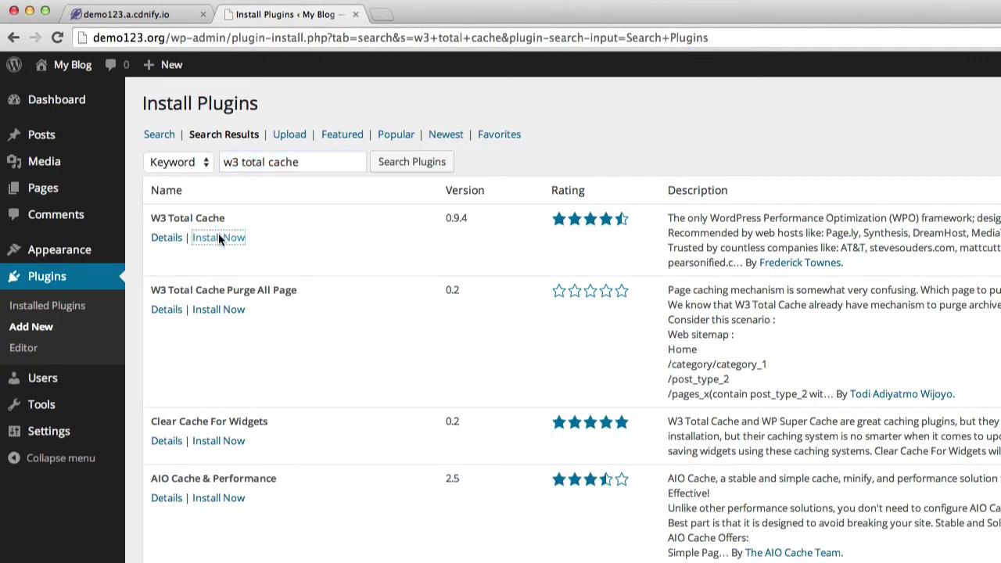
pyautogui.click(218, 237)
pyautogui.click(842, 269)
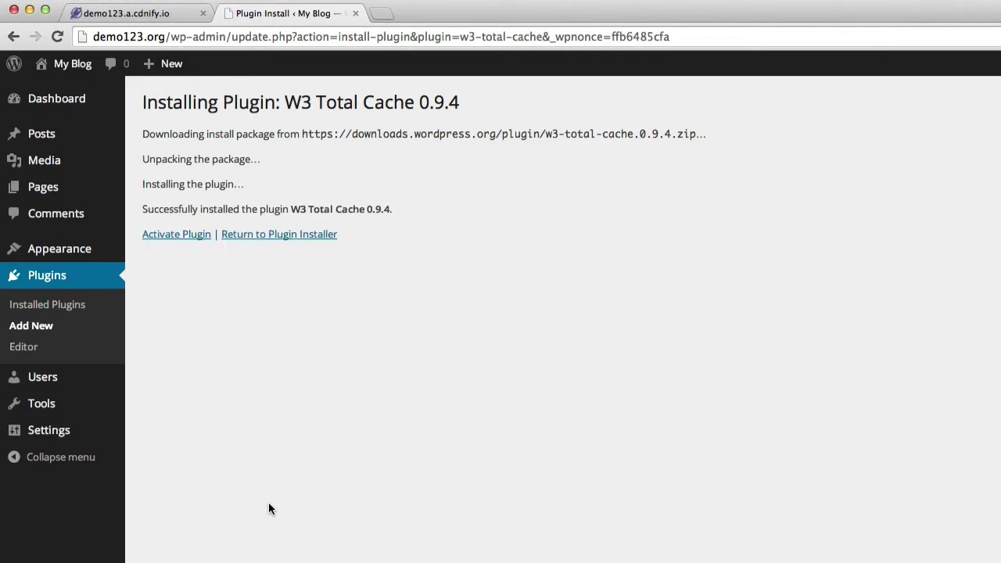
# Activate W3 Total Cache and open Performance > CDN, scrolled to the Configuration section
pyautogui.click(177, 235)
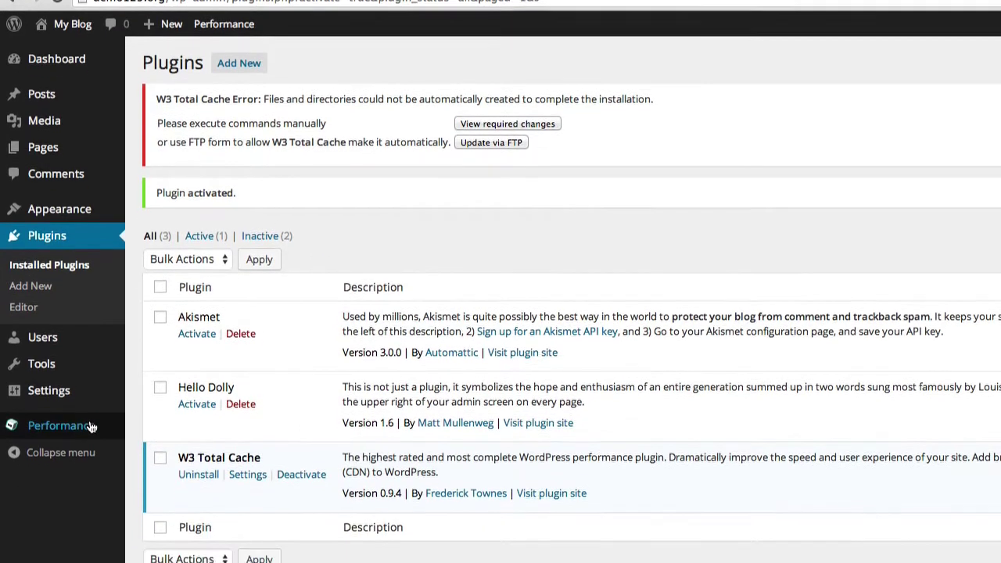
pyautogui.moveTo(90, 466)
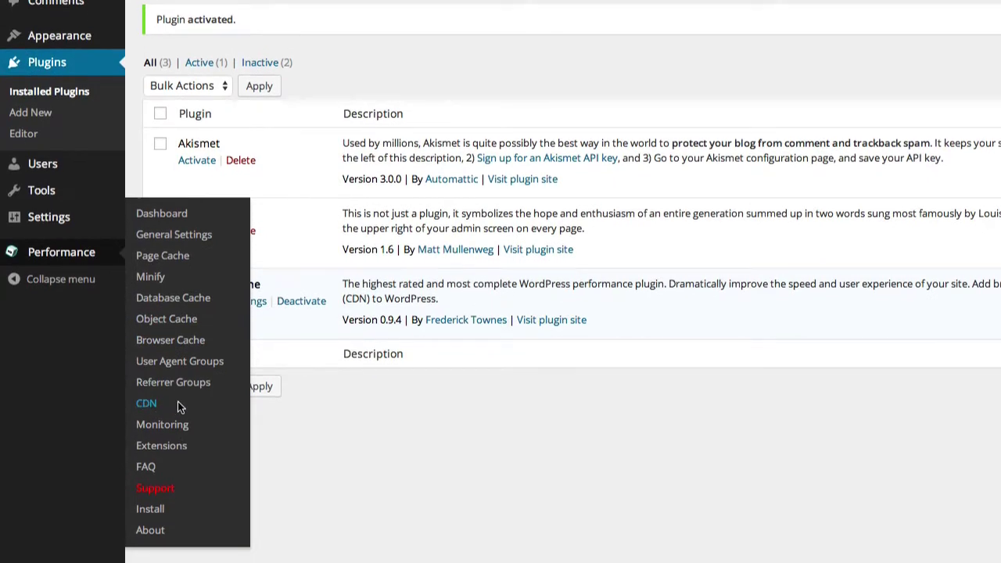
pyautogui.click(176, 405)
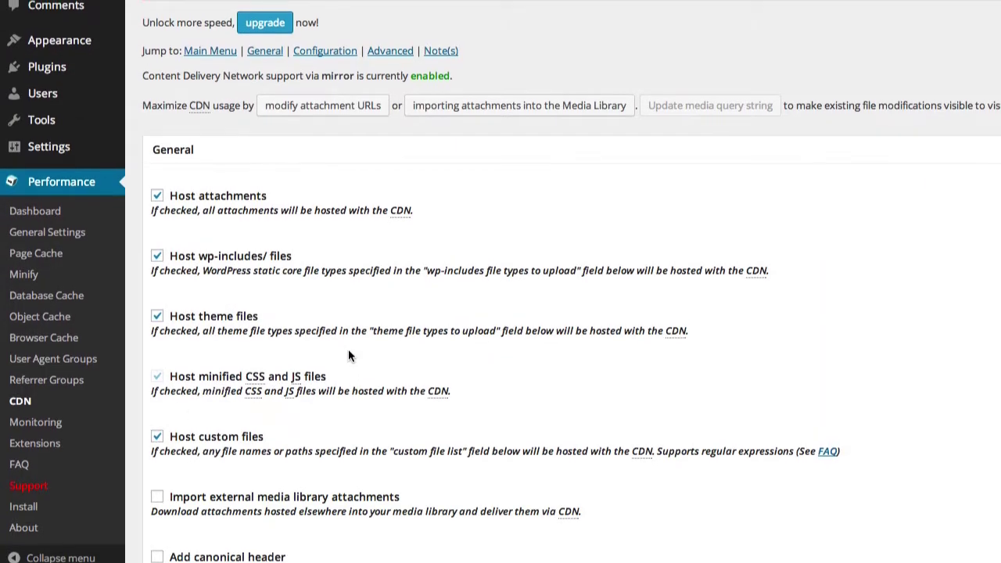
pyautogui.scroll(-5, 348, 356)
pyautogui.scroll(-5, 348, 356)
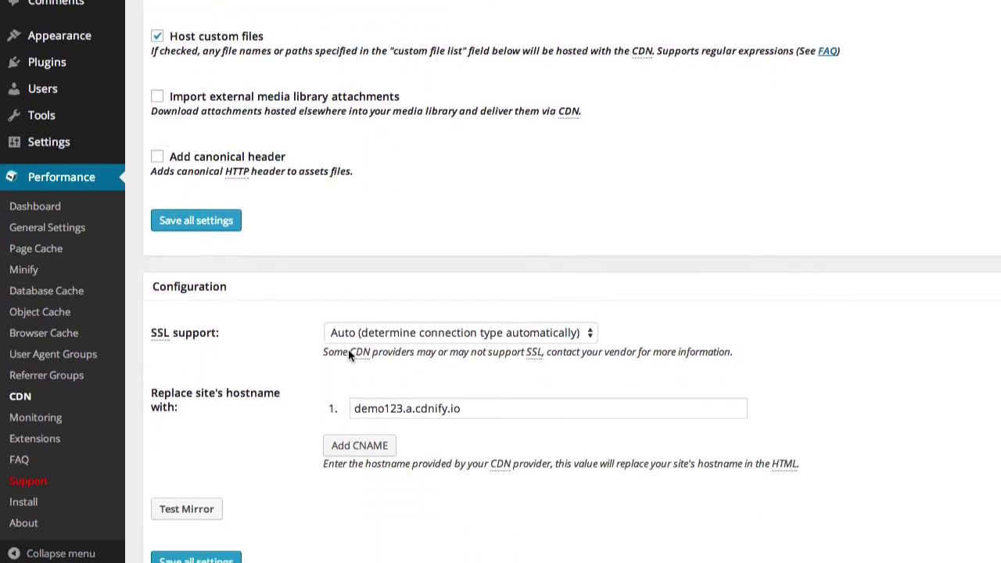
# Enter demo123.a.cdnify.io as the replacement hostname, pass Test Mirror, and save all settings
pyautogui.click(398, 316)
pyautogui.tripleClick(398, 317)
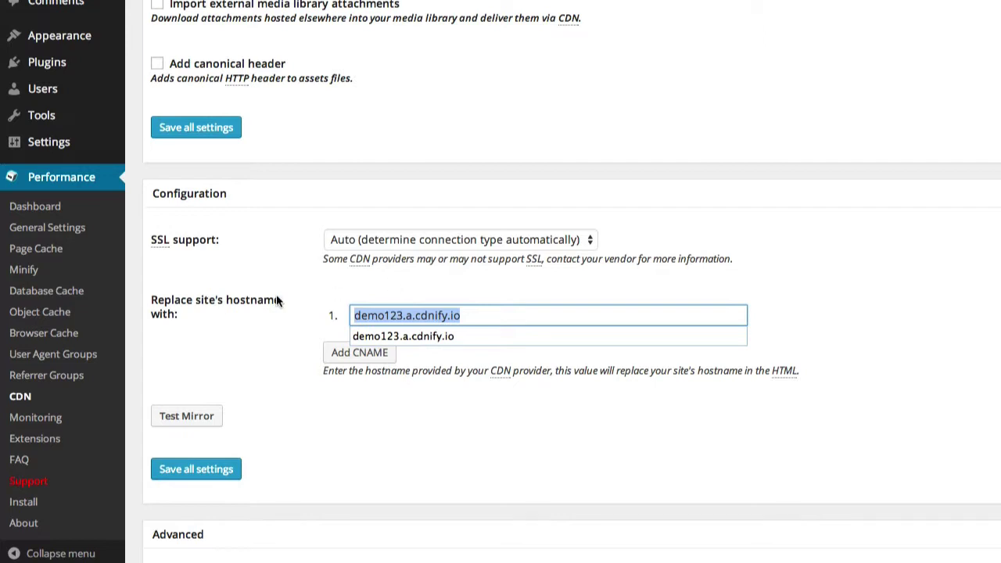
pyautogui.click(219, 316)
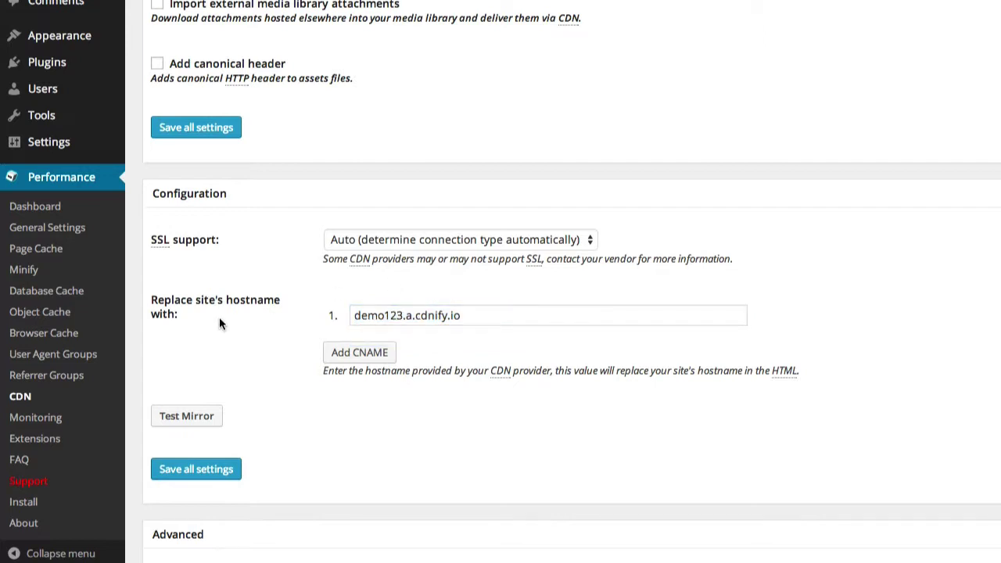
pyautogui.click(203, 421)
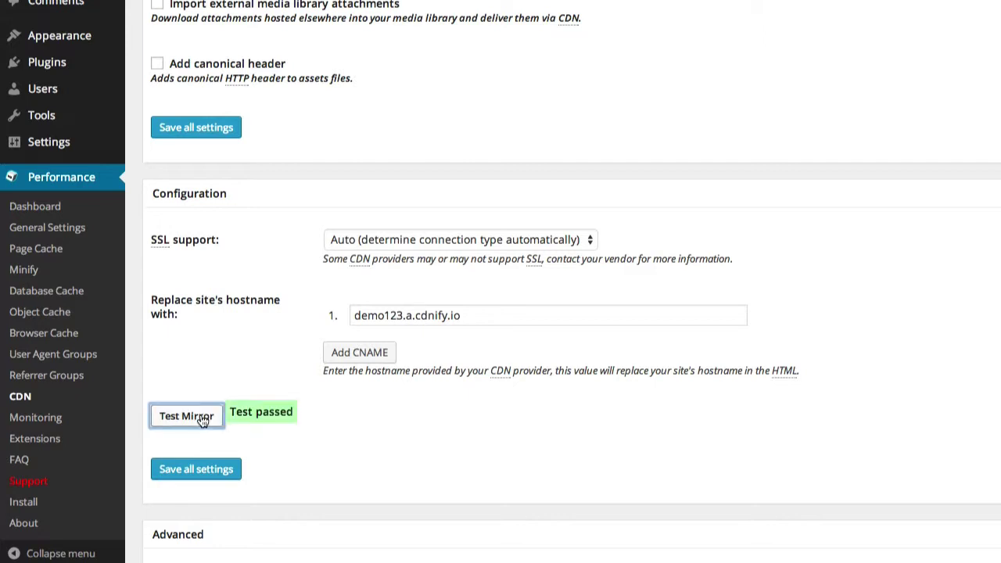
pyautogui.click(221, 469)
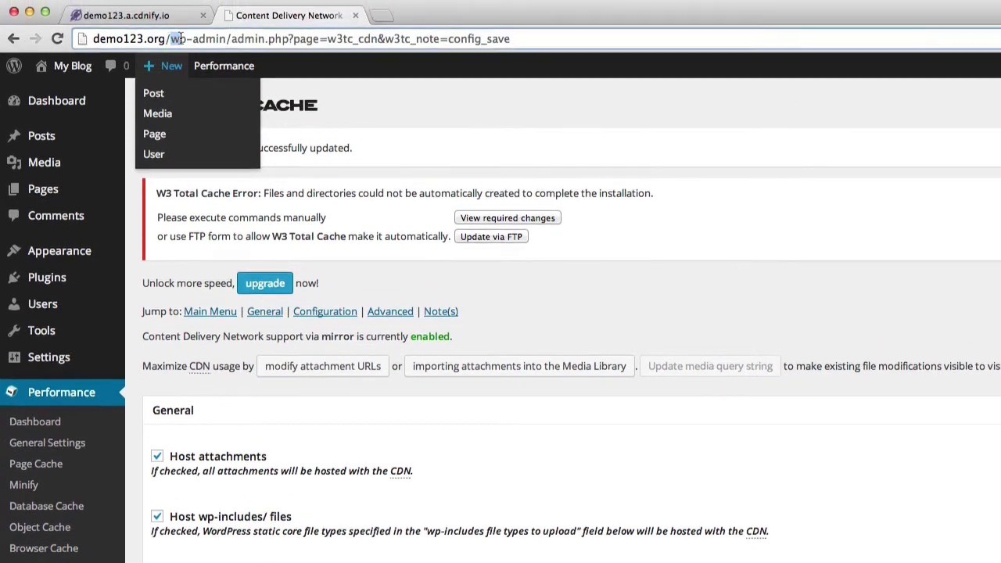
# Load the blog's front page and open the logo, now served from demo123.a.cdnify.io
pyautogui.moveTo(178, 38); pyautogui.dragTo(528, 40)
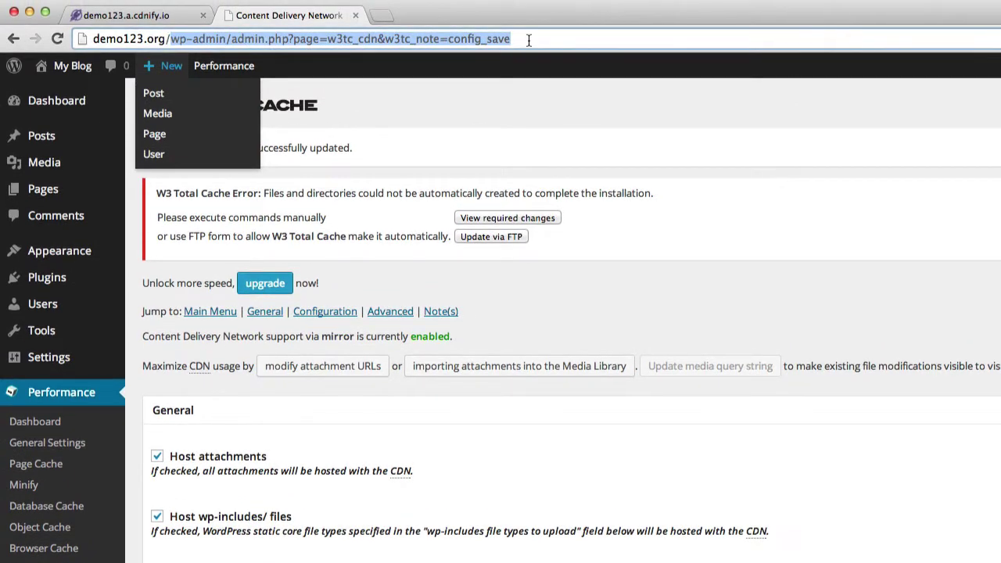
pyautogui.press('BackSpace')
pyautogui.press('Return')
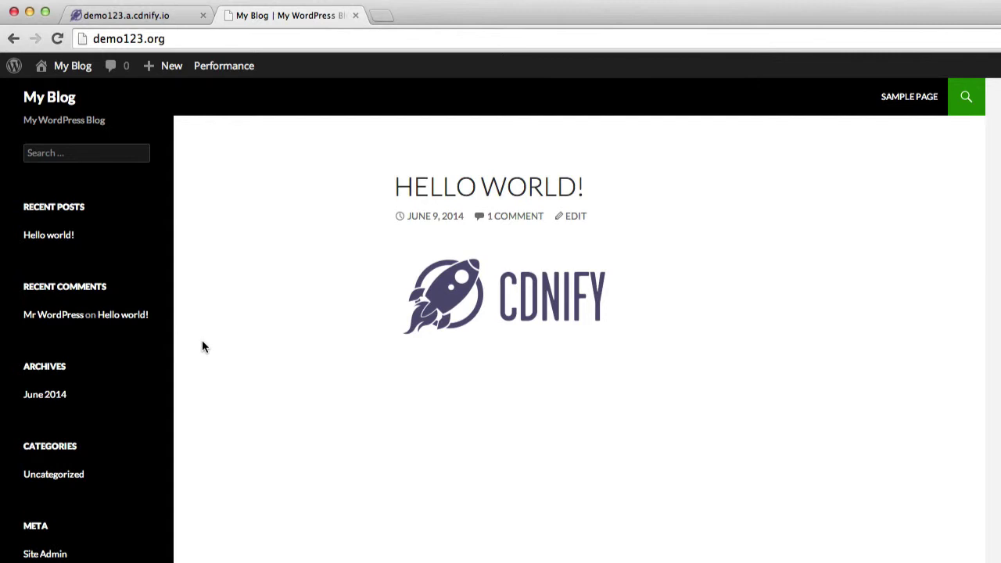
pyautogui.click(463, 295)
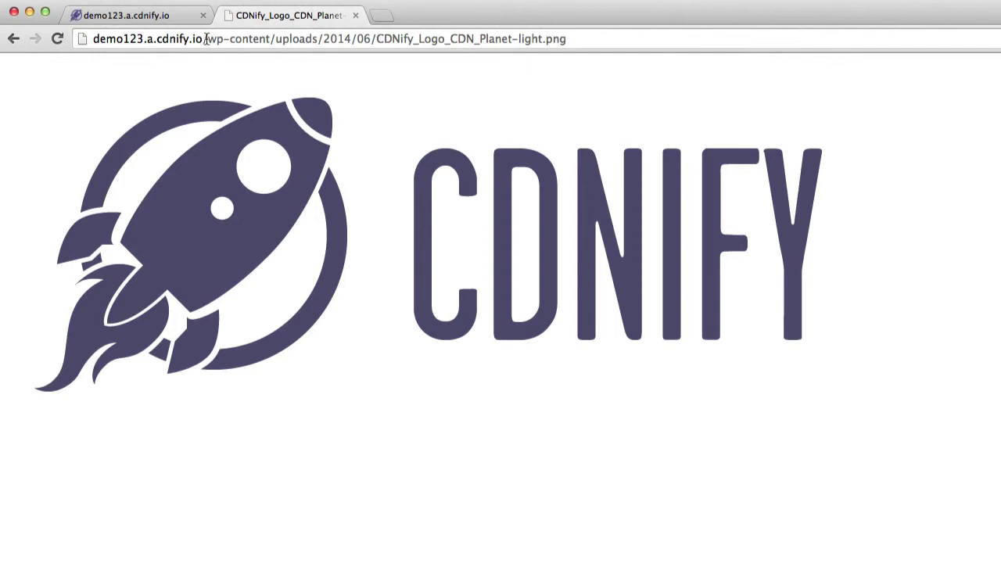
# Return to the blog, view its page source, and search it for 'demo123.a.cdn'
pyautogui.click(12, 39)
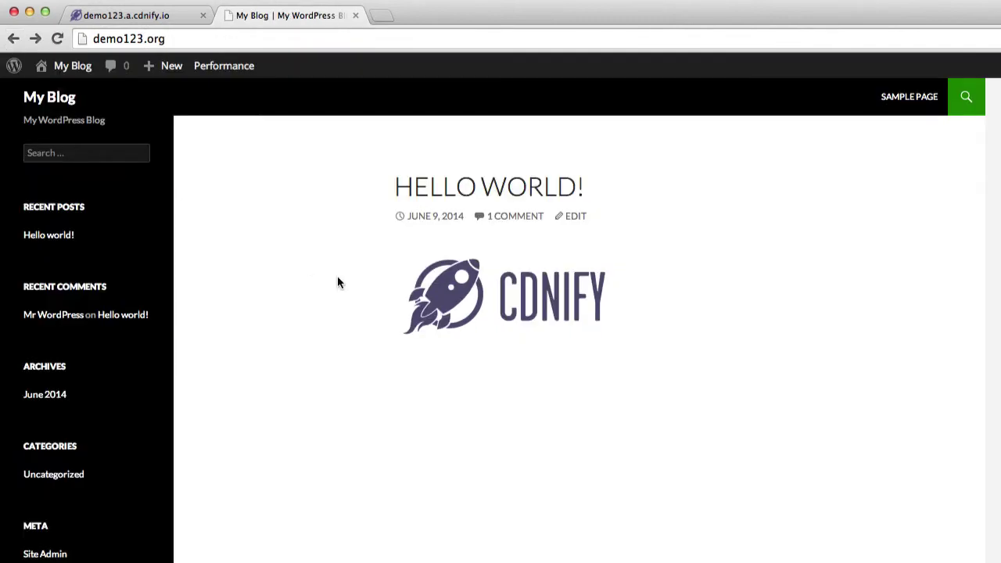
pyautogui.rightClick(292, 328)
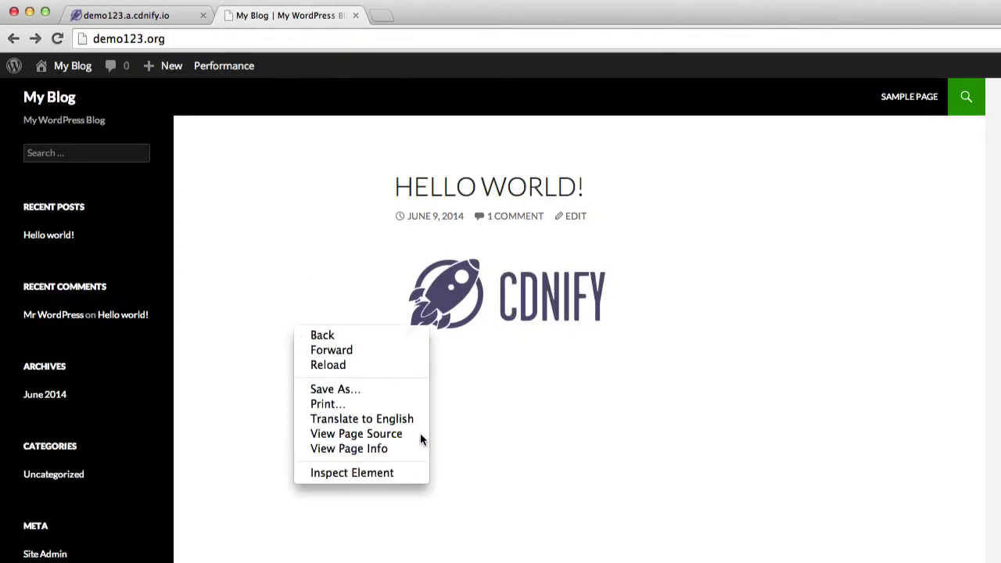
pyautogui.click(355, 434)
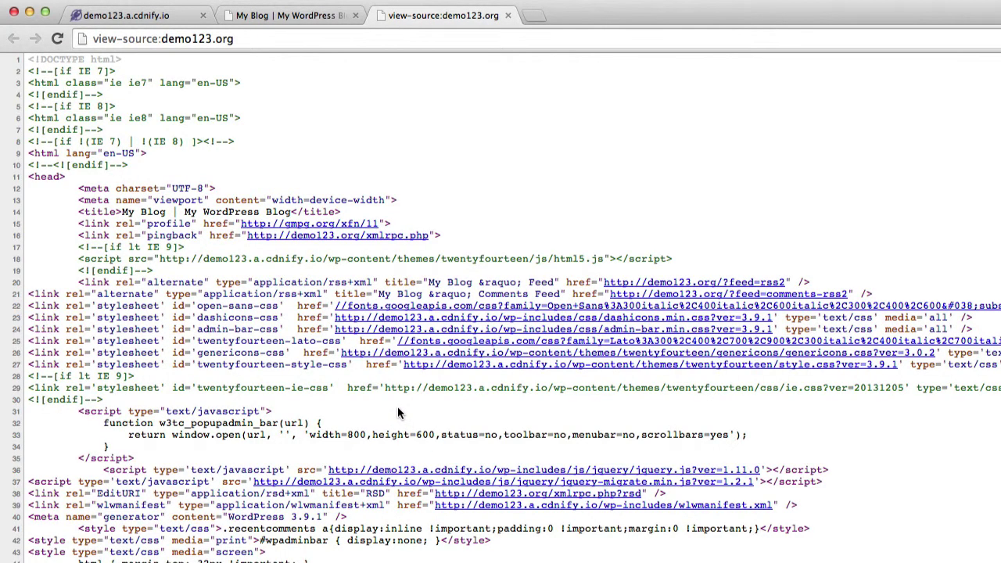
pyautogui.press('super+f')
pyautogui.write('demo123.')
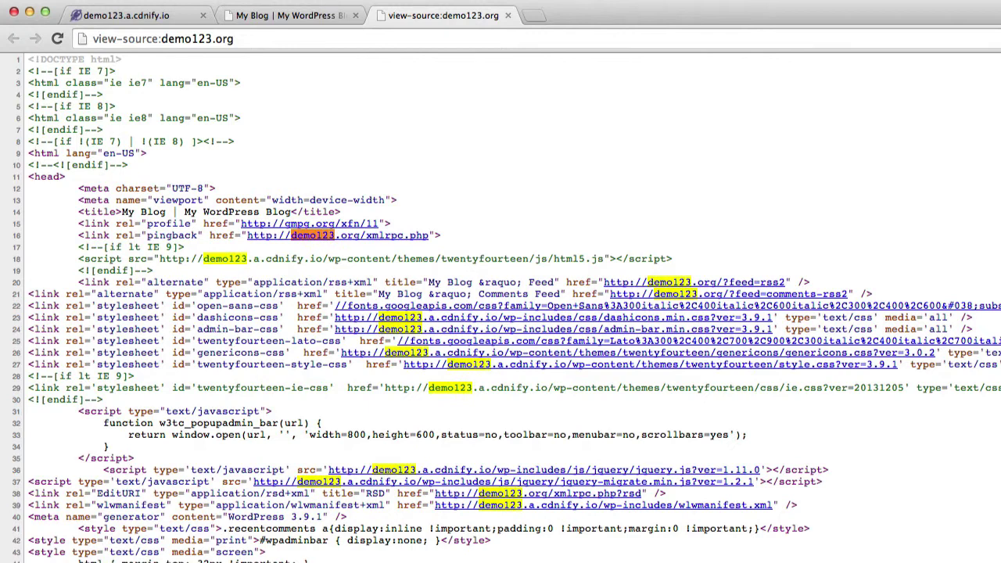
pyautogui.press('Escape')
pyautogui.press('super+f')
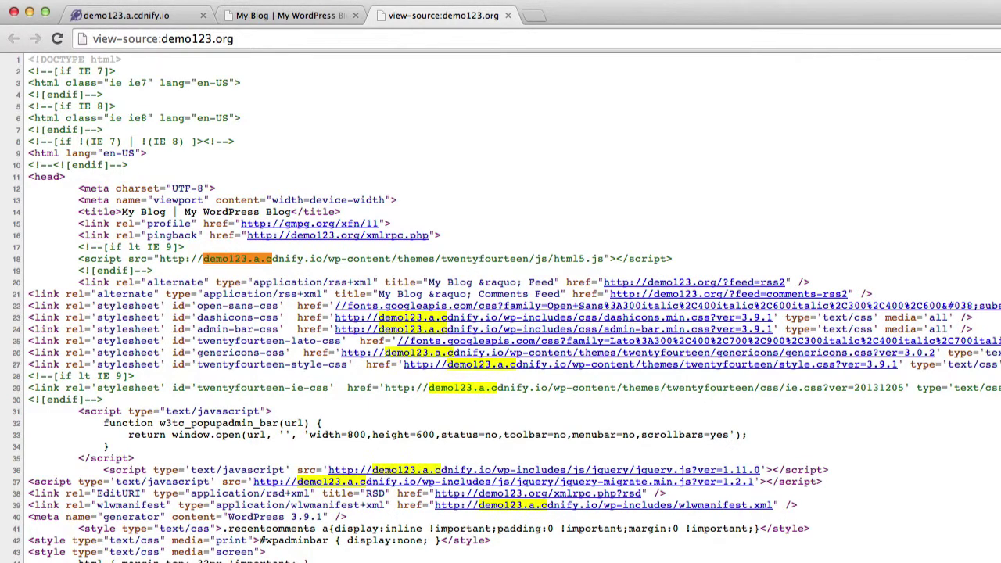
pyautogui.write('a.cdn')
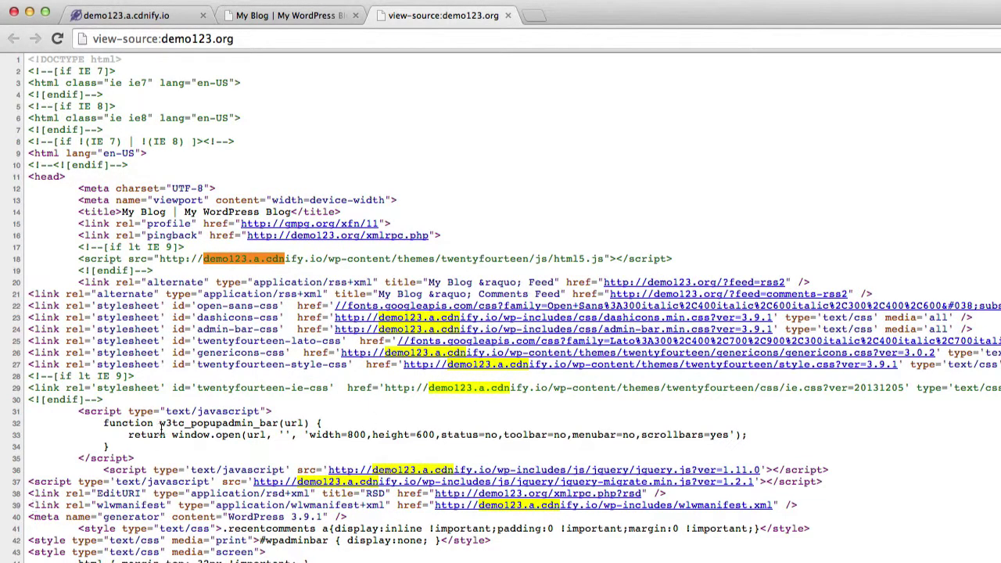